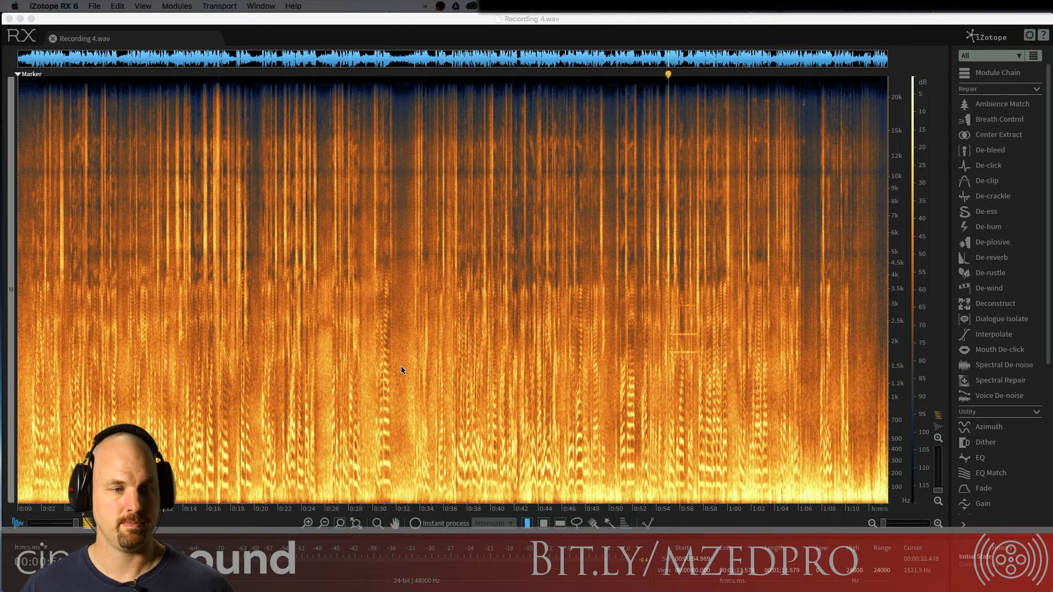
# Step: Play the unprocessed recording from its start to hear the background noise
pyautogui.click(374, 22)
pyautogui.press('space')
pyautogui.press('space')
pyautogui.press('Home')
pyautogui.press('space')
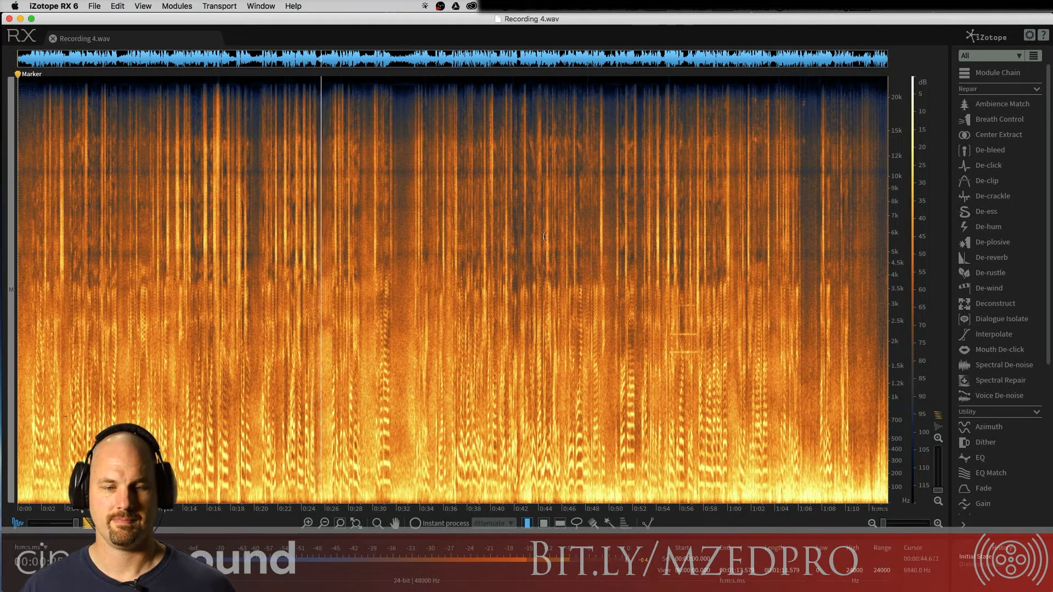
pyautogui.press('space')
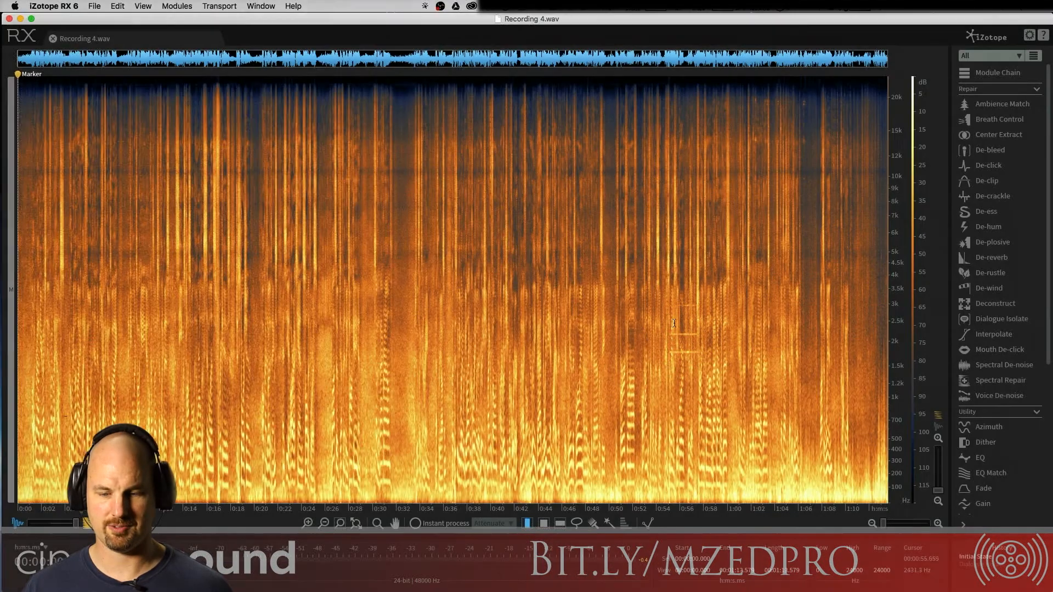
# Step: Play the unprocessed recording from about 0:54, 0:29 and 0:47 to hear the noise in those passages
pyautogui.click(656, 321)
pyautogui.press('space')
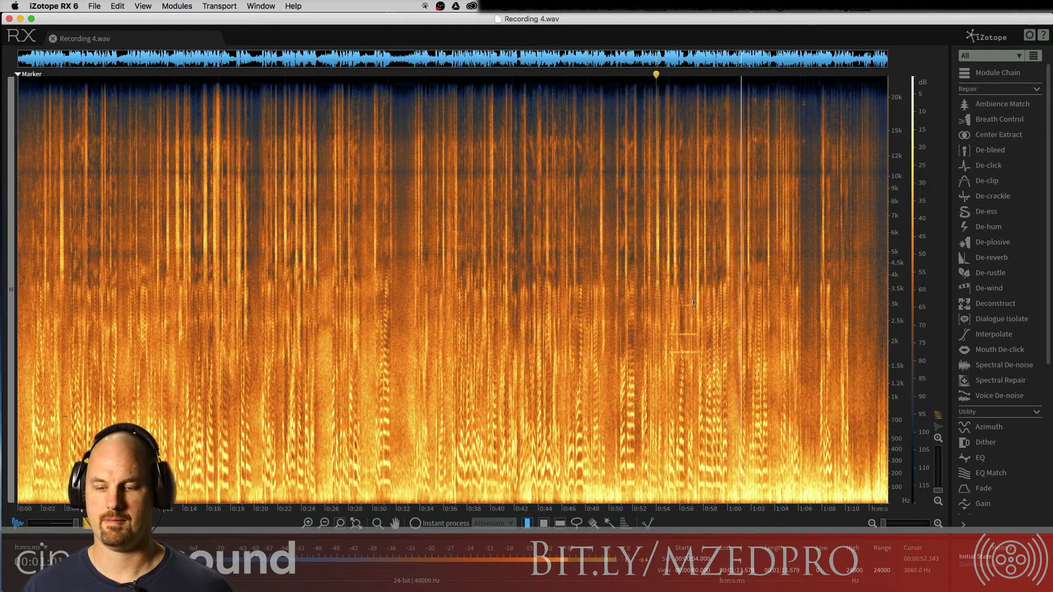
pyautogui.press('space')
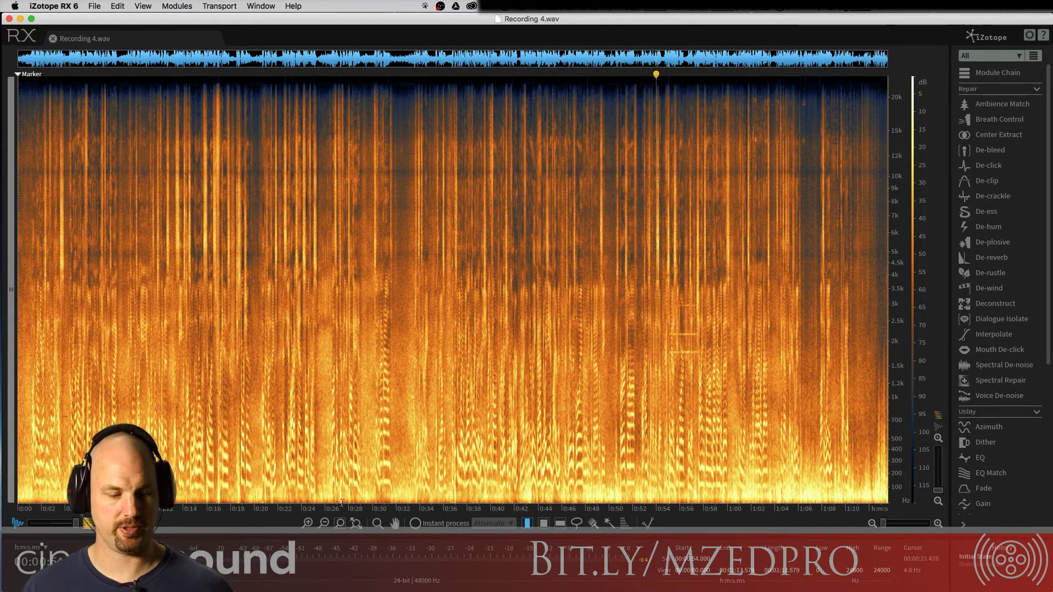
pyautogui.click(358, 464)
pyautogui.press('space')
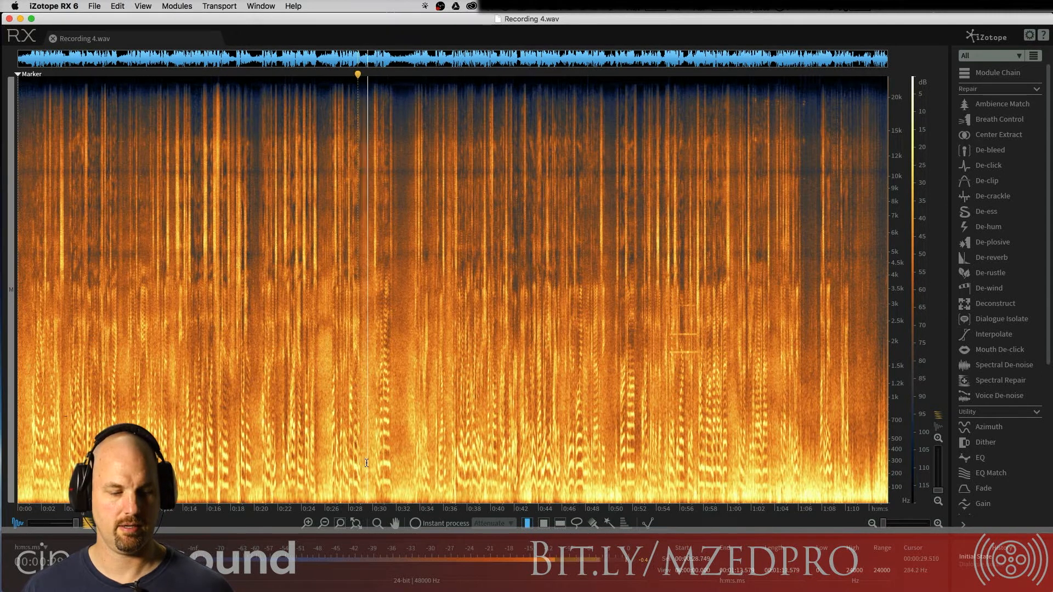
pyautogui.click(578, 472)
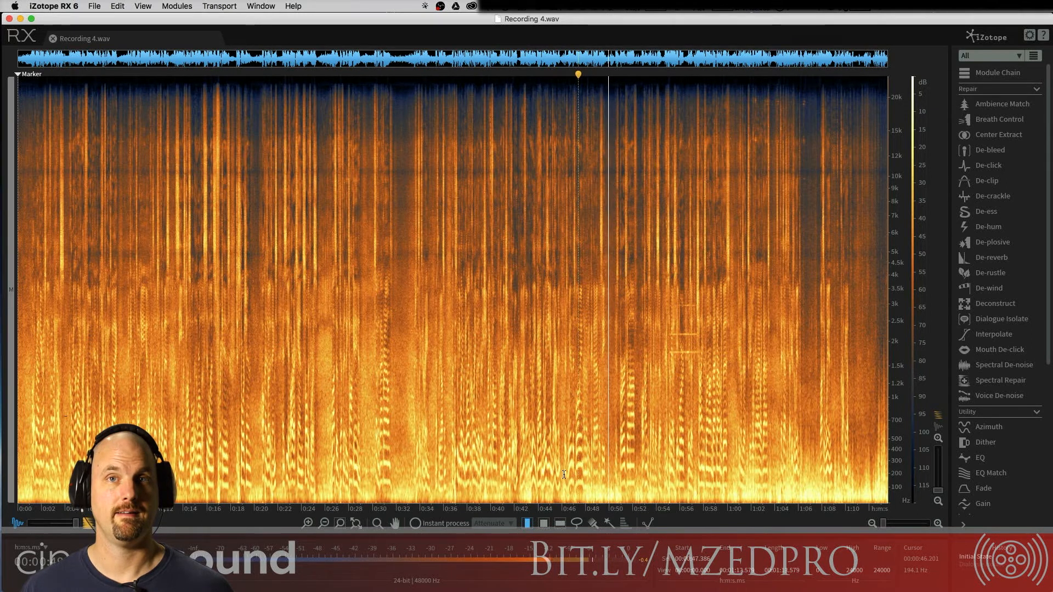
pyautogui.press('space')
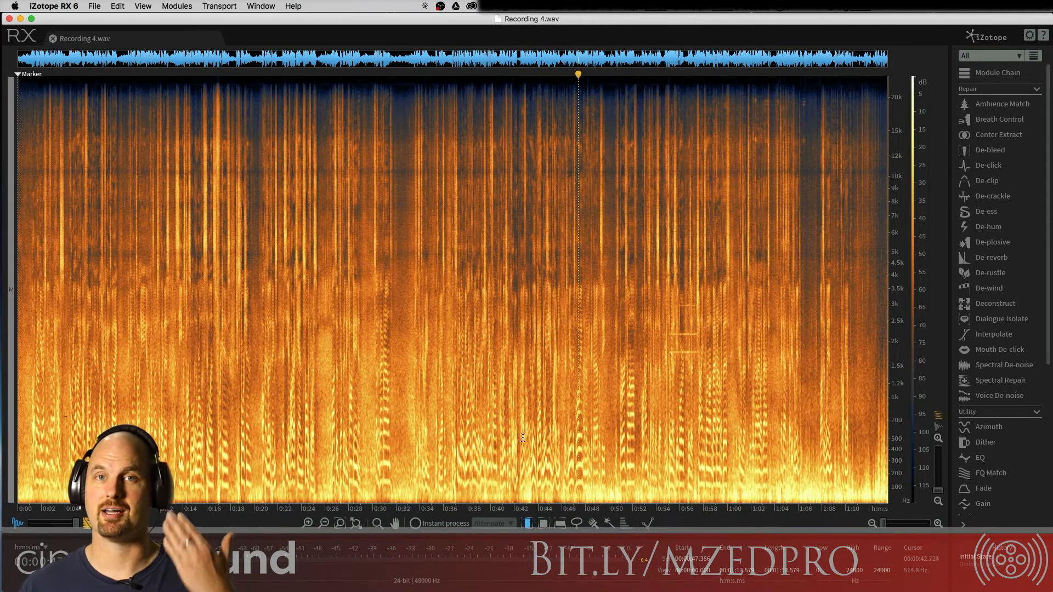
# Step: Show the noisy recording as a waveform only and return to the spectrogram view
pyautogui.moveTo(78, 526); pyautogui.dragTo(24, 523)
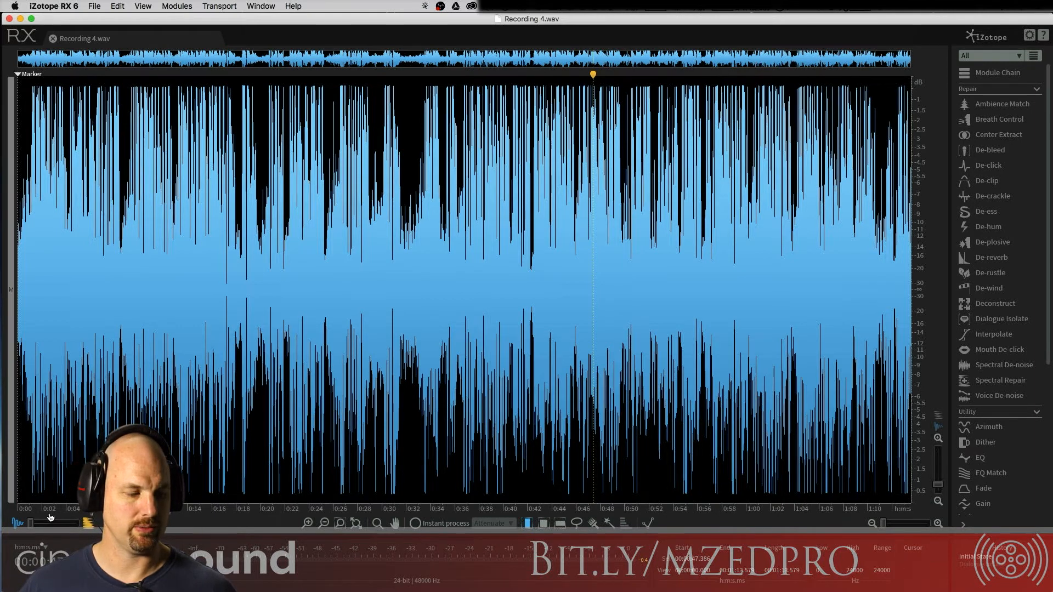
pyautogui.moveTo(33, 525); pyautogui.dragTo(79, 525)
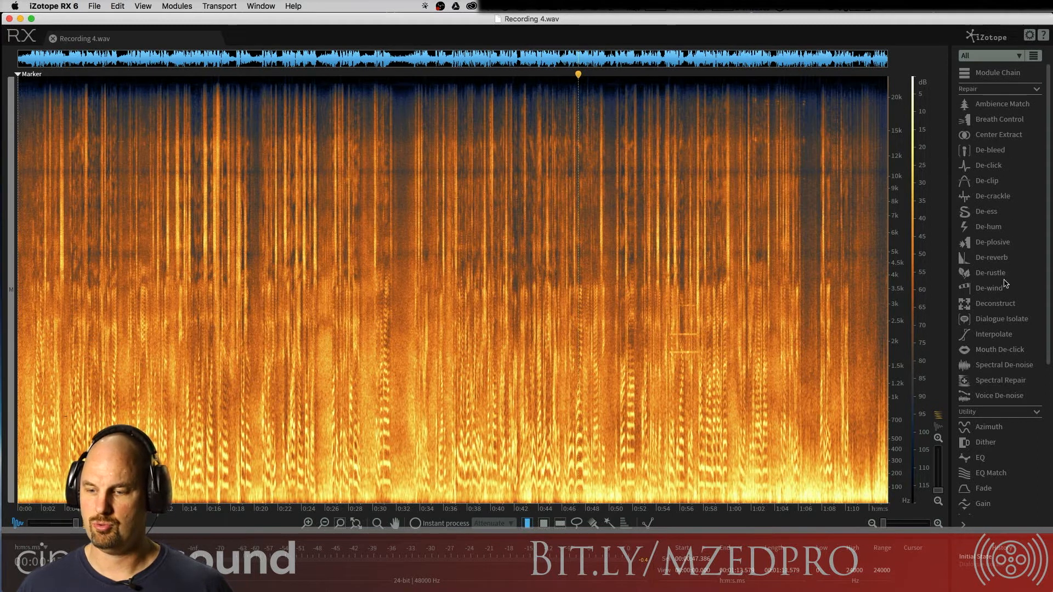
# Step: Try learning a Spectral De-noise profile from the roughly one-second speech pause at 0:32, and close the module without processing
pyautogui.click(1015, 368)
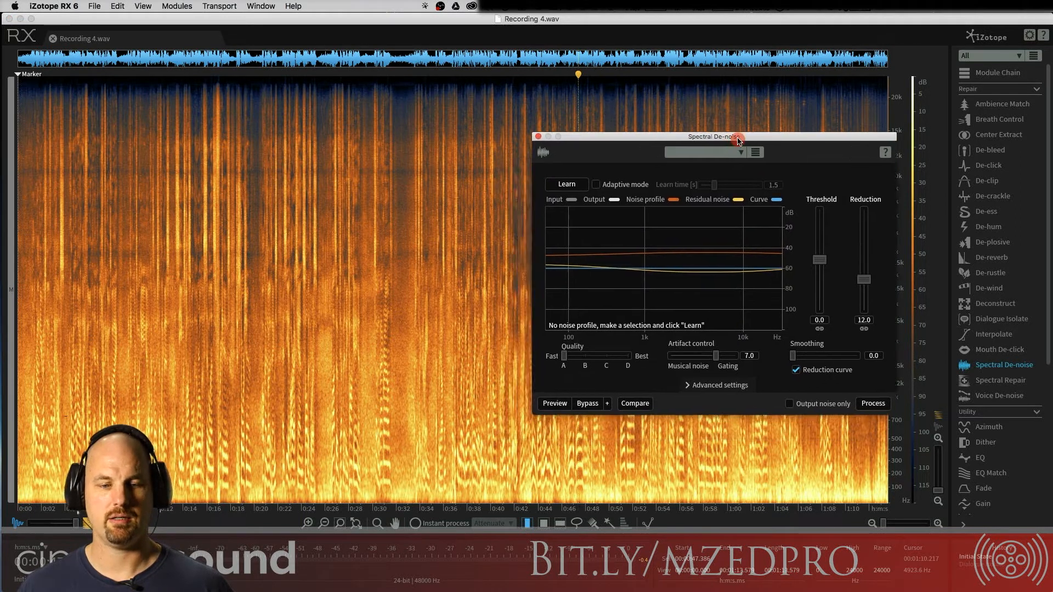
pyautogui.click(402, 226)
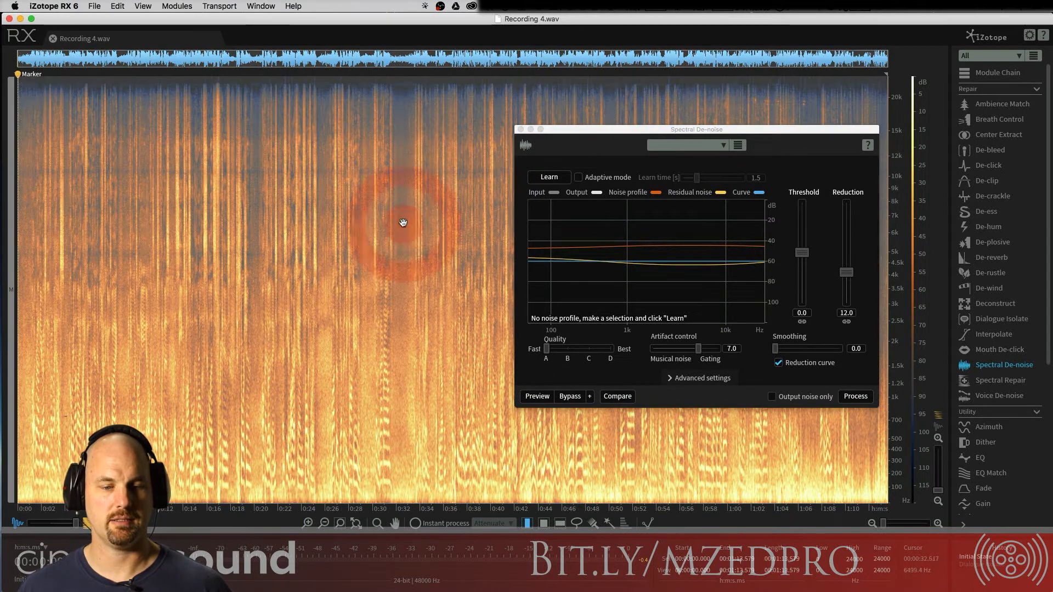
pyautogui.moveTo(395, 231); pyautogui.dragTo(412, 239)
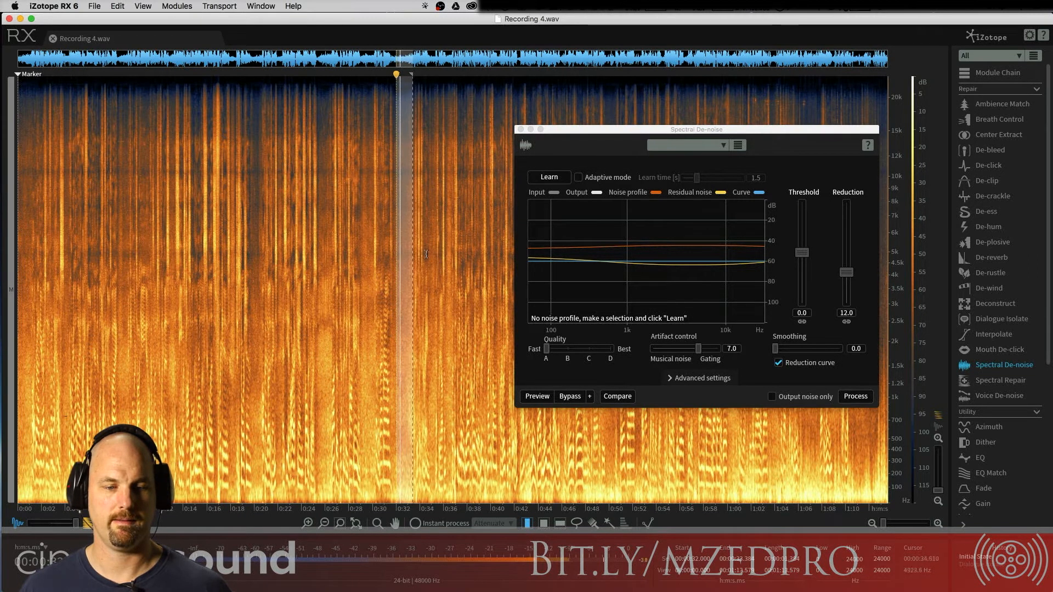
pyautogui.moveTo(414, 225); pyautogui.dragTo(409, 226)
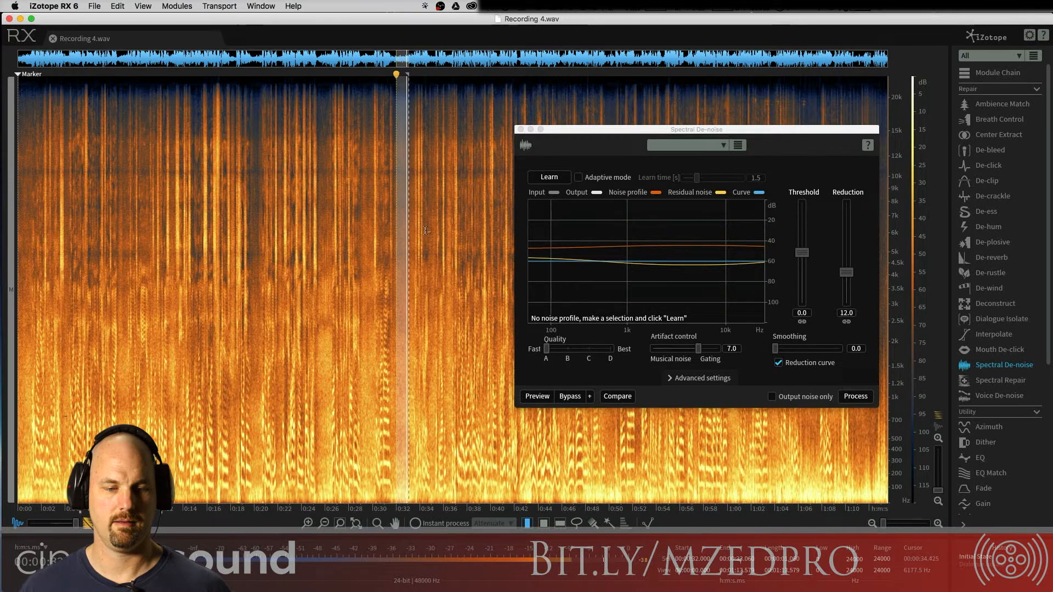
pyautogui.click(549, 177)
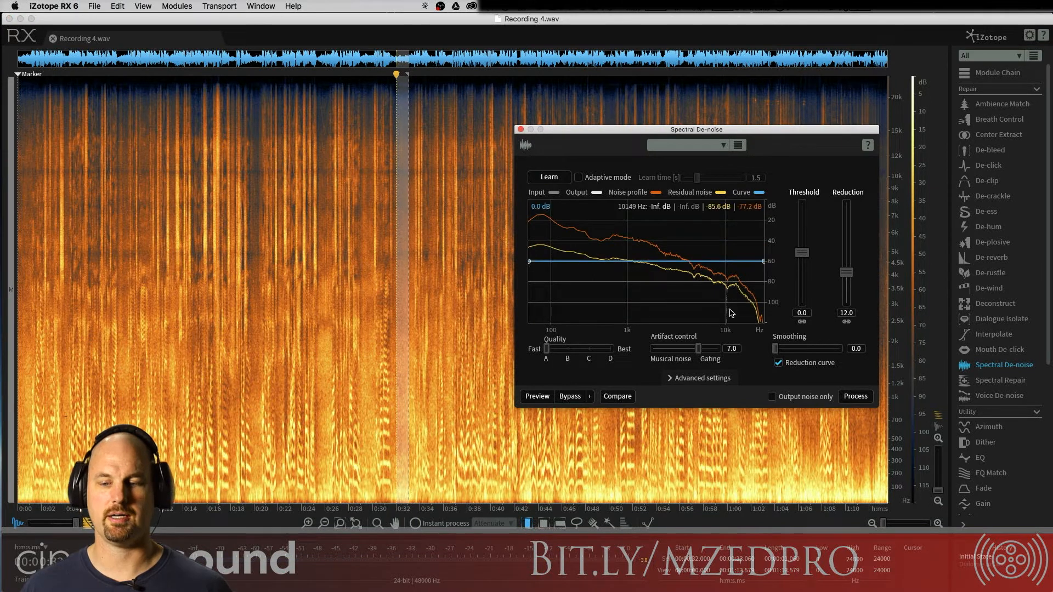
pyautogui.press('super+a')
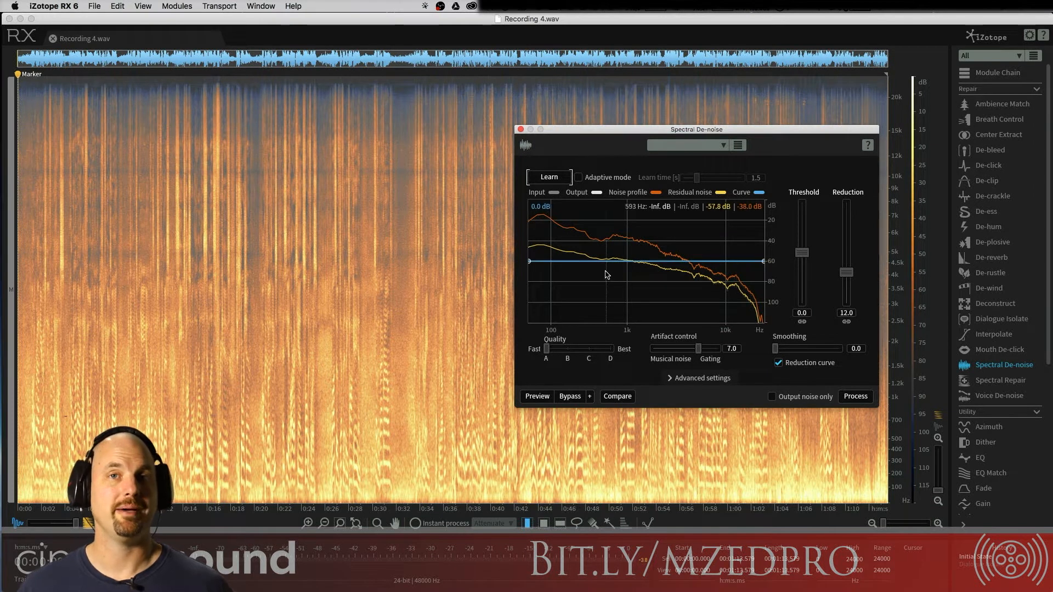
pyautogui.click(521, 130)
pyautogui.click(569, 256)
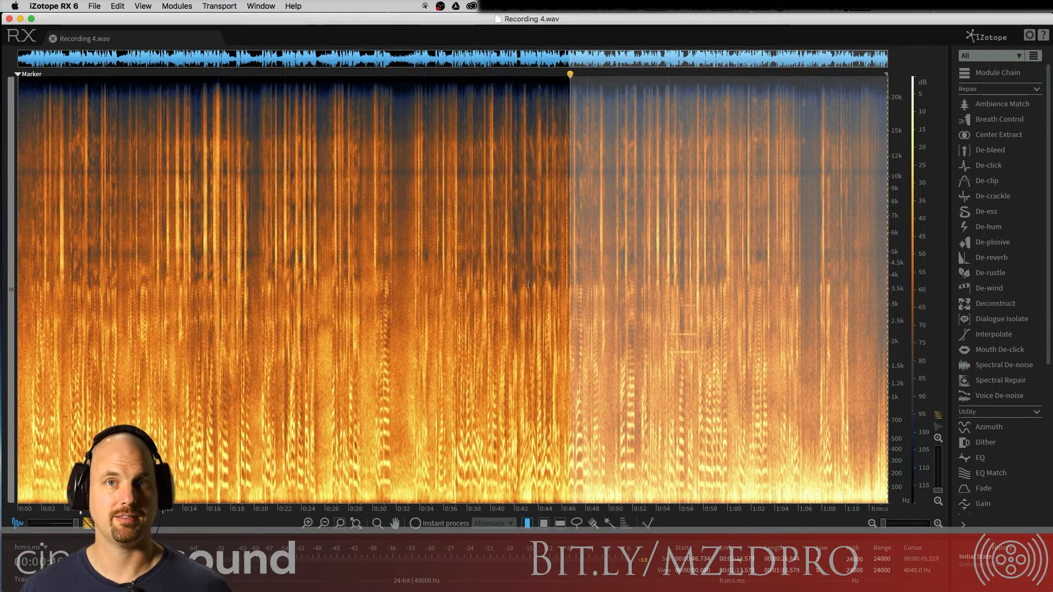
pyautogui.click(436, 274)
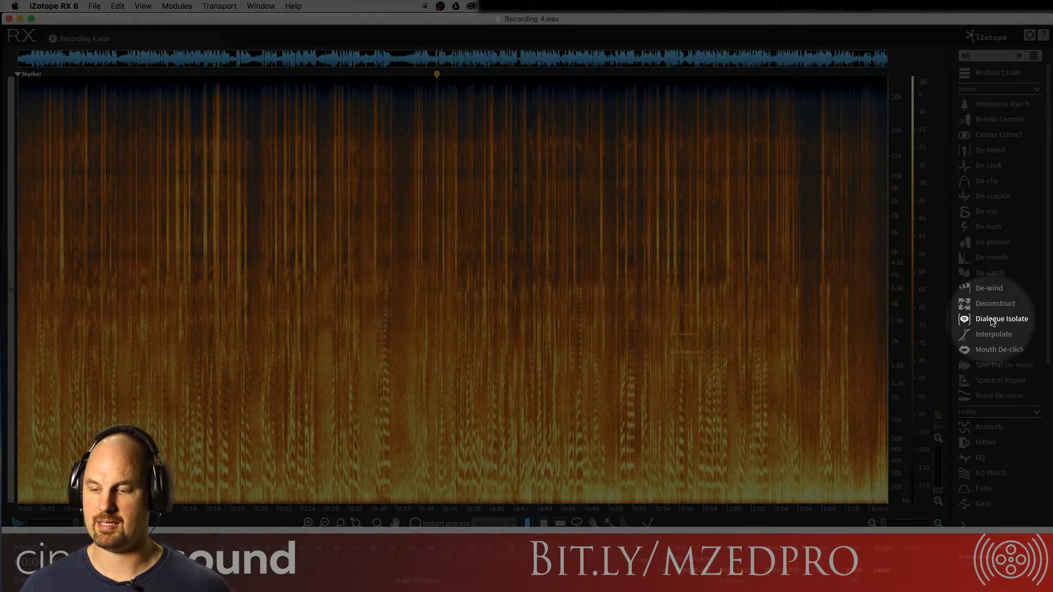
# Step: Process the whole recording with Dialogue Isolate at dialogue gain 0 dB, noise gain -24 dB and separation strength 8.9
pyautogui.click(993, 321)
pyautogui.moveTo(792, 79); pyautogui.dragTo(742, 107)
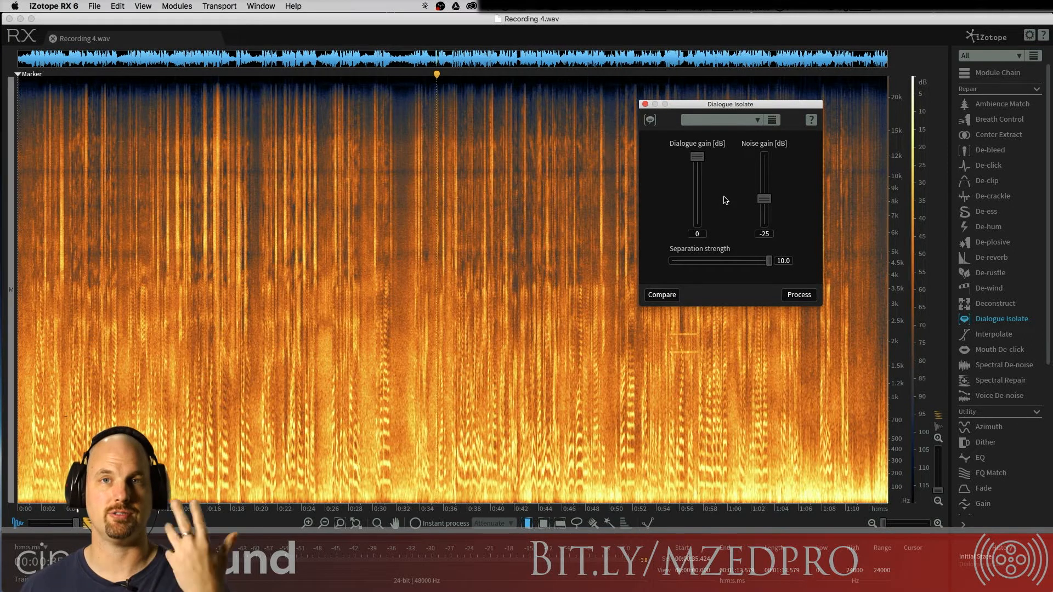
pyautogui.moveTo(703, 163); pyautogui.dragTo(704, 141)
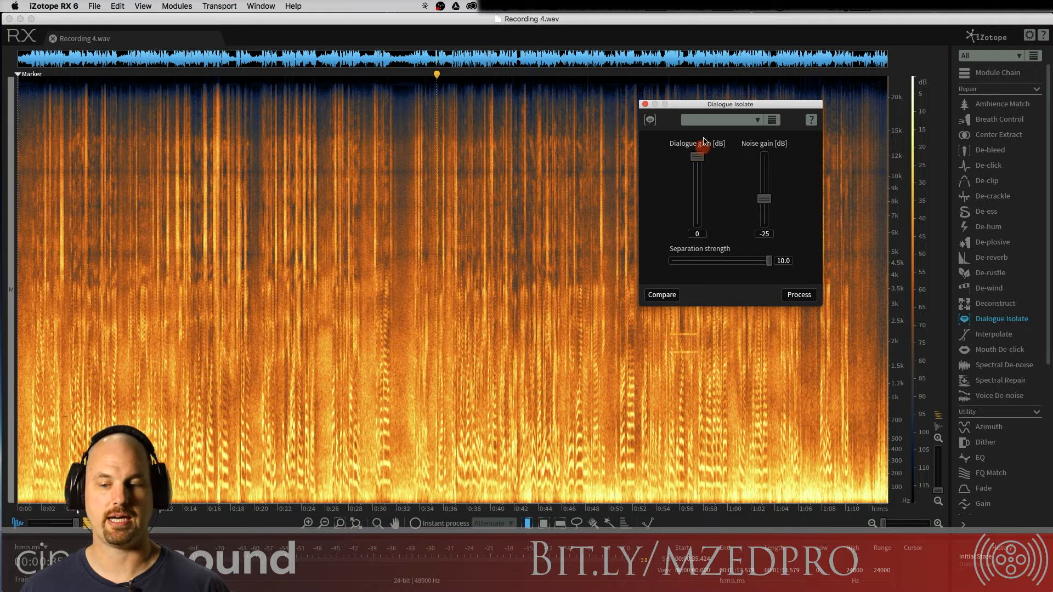
pyautogui.moveTo(768, 262); pyautogui.dragTo(737, 261)
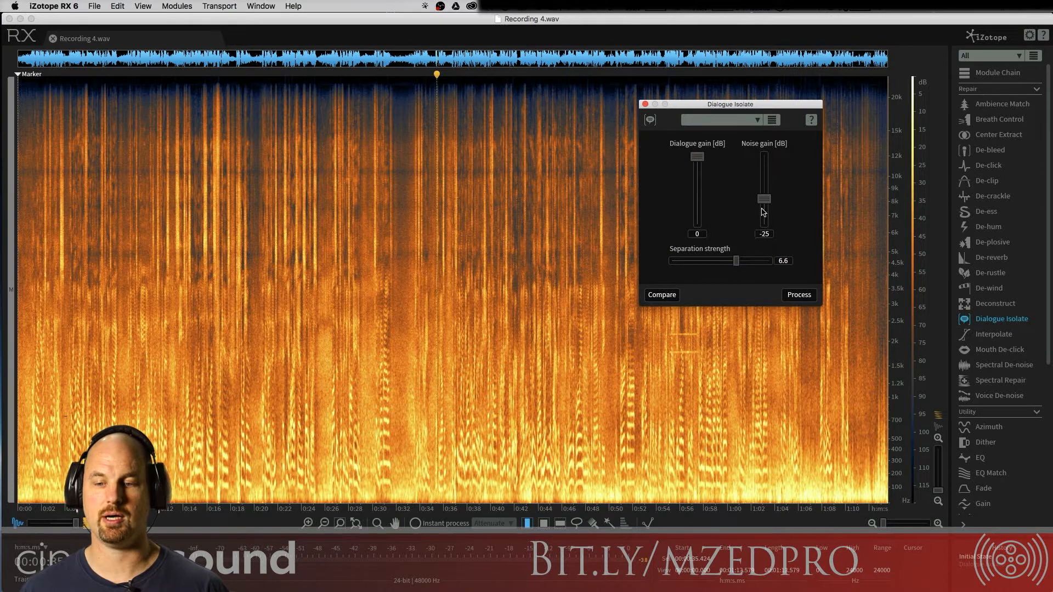
pyautogui.moveTo(763, 211)
pyautogui.mouseDown()
pyautogui.moveTo(763, 137)
pyautogui.moveTo(779, 203)
pyautogui.mouseUp()
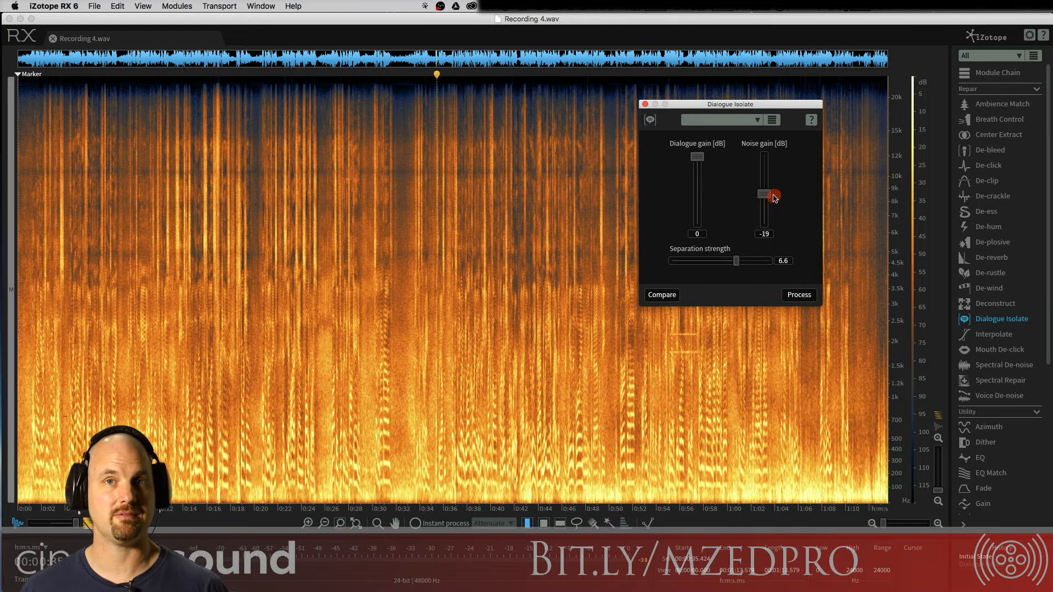
pyautogui.moveTo(773, 199); pyautogui.dragTo(779, 202)
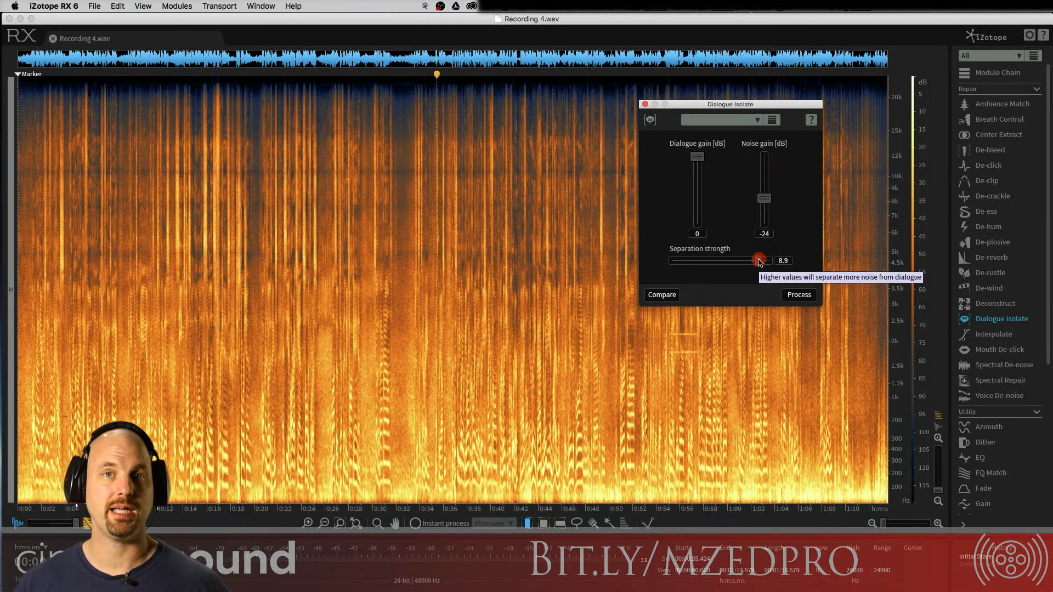
pyautogui.click(790, 295)
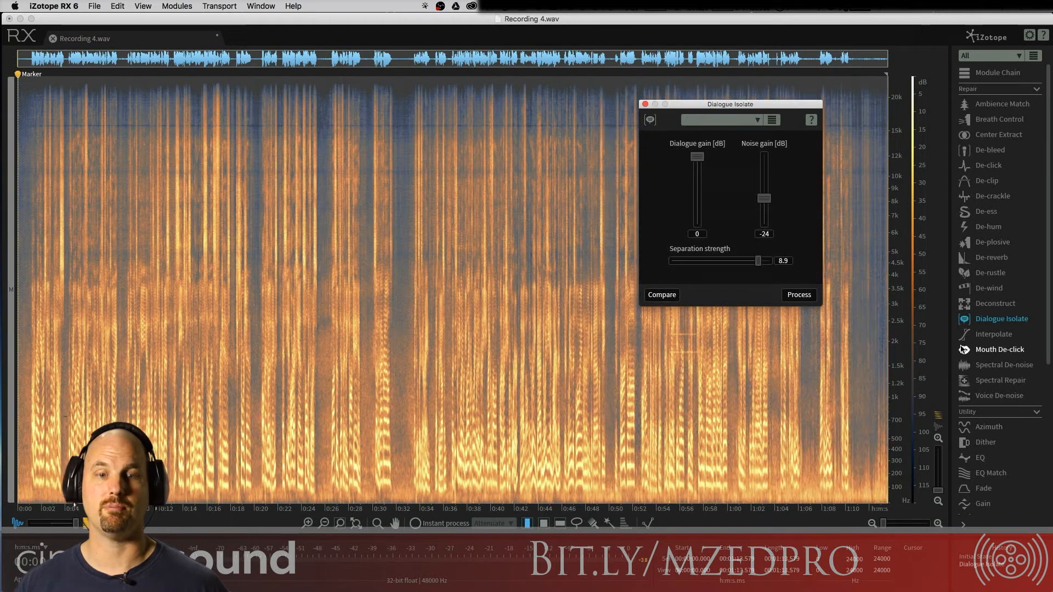
# Step: Play the isolated dialogue from the start and from about 0:54 to judge the noise removal
pyautogui.moveTo(317, 252); pyautogui.dragTo(559, 252)
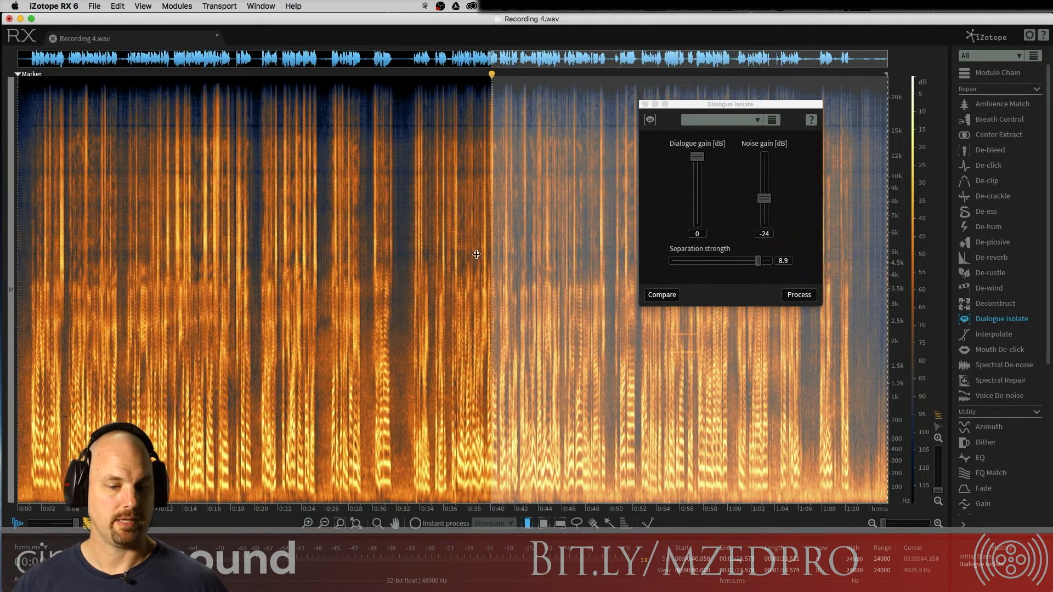
pyautogui.click(367, 268)
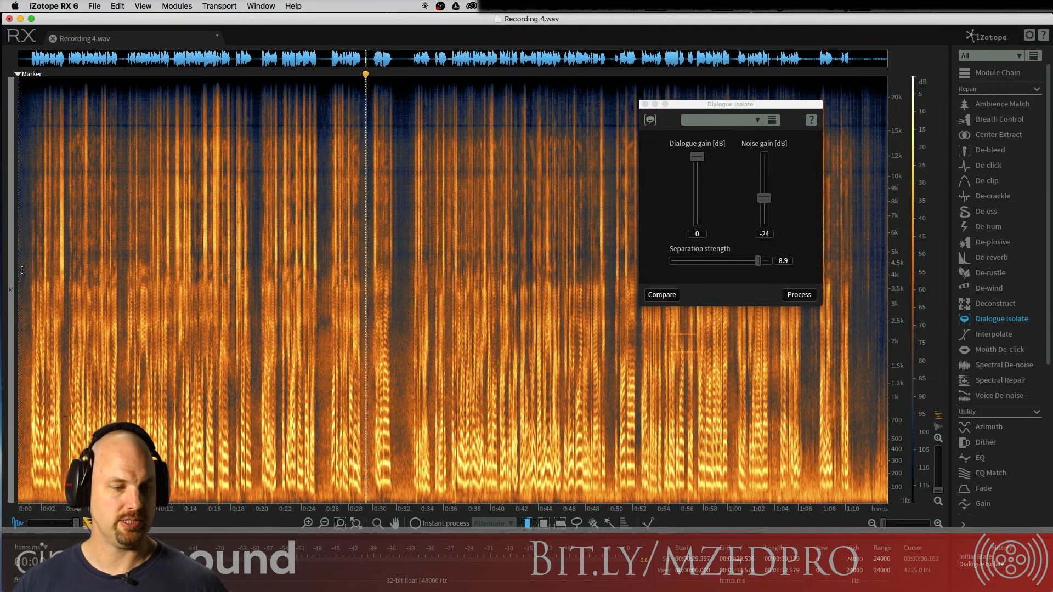
pyautogui.press('Home')
pyautogui.press('space')
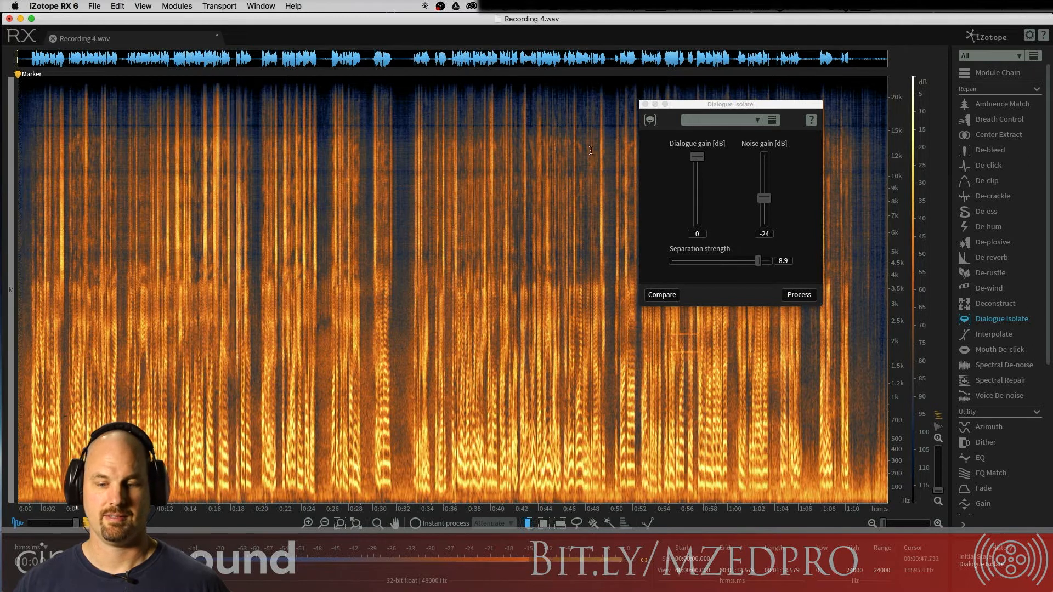
pyautogui.moveTo(761, 104); pyautogui.dragTo(516, 106)
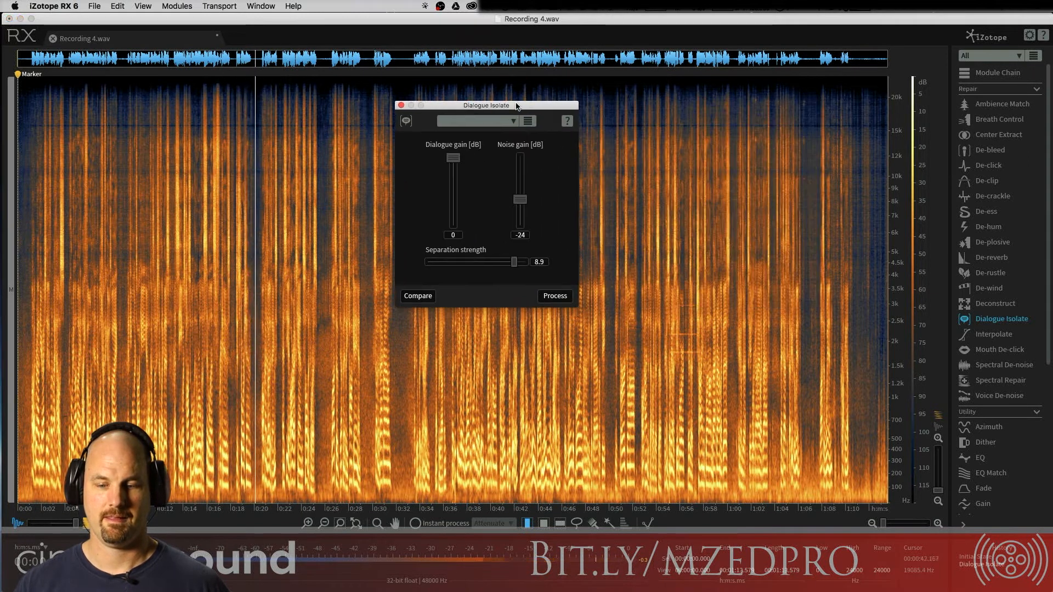
pyautogui.click(657, 285)
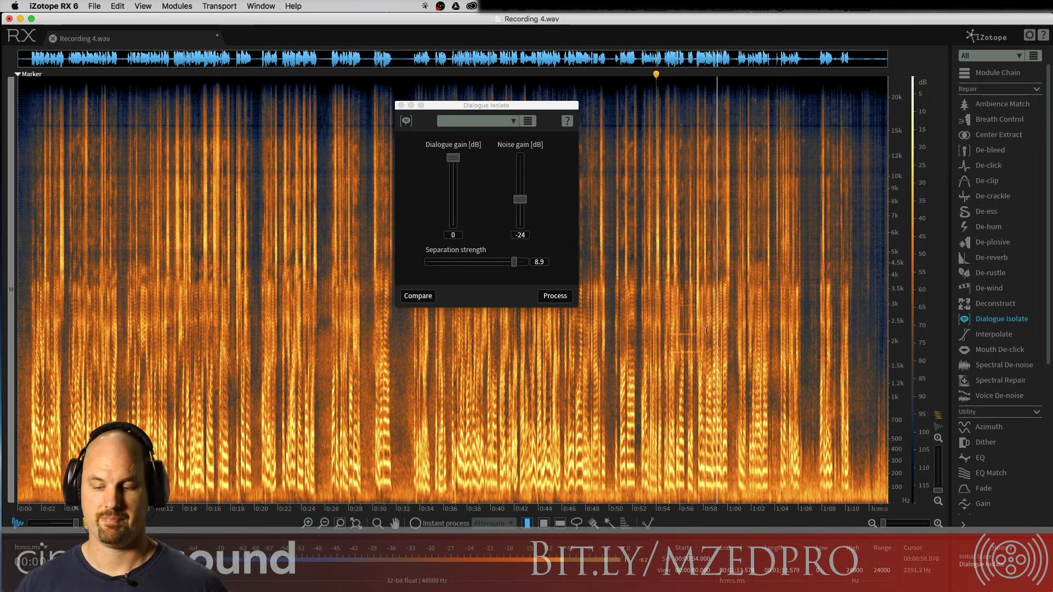
pyautogui.click(473, 430)
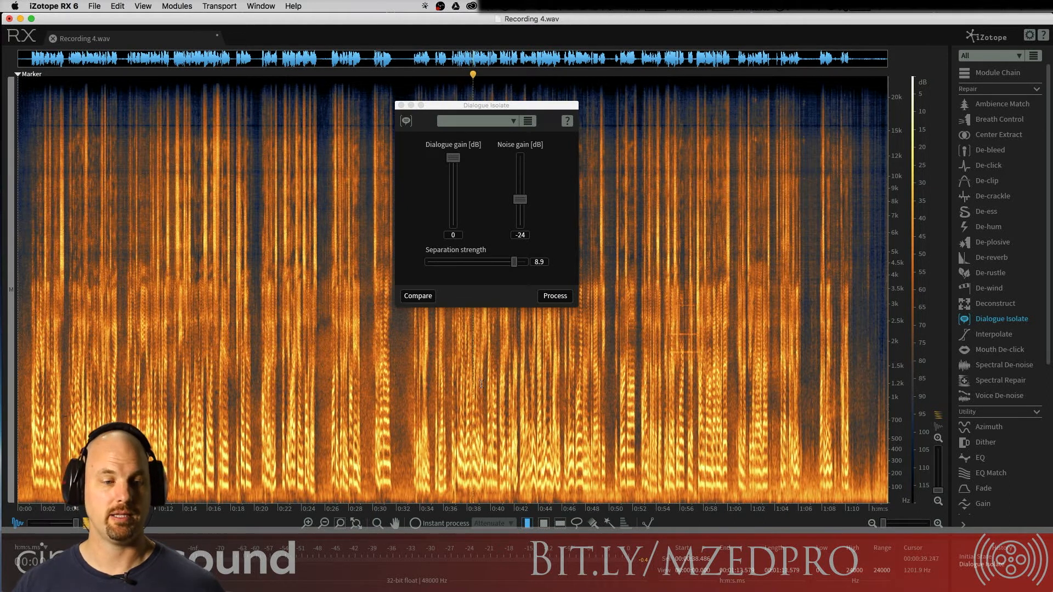
# Step: Undo the Dialogue Isolate processing and play the original recording from the start for comparison
pyautogui.press('super+z')
pyautogui.press('space')
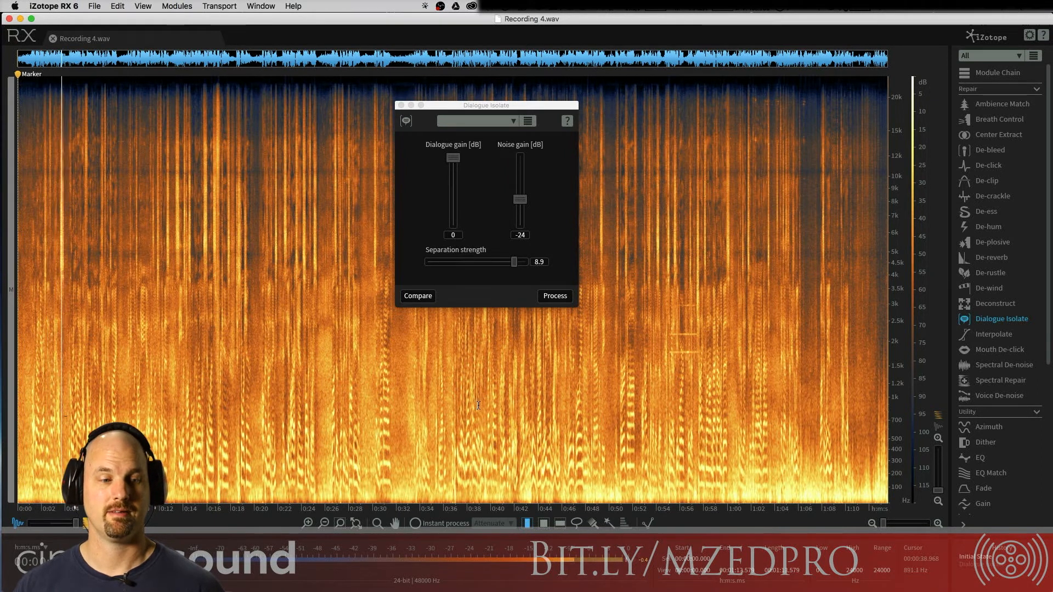
pyautogui.press('space')
# Step: Process the whole recording with Dialogue Isolate at noise gain -inf. and separation strength 10.0, and close the module
pyautogui.moveTo(520, 199); pyautogui.dragTo(519, 274)
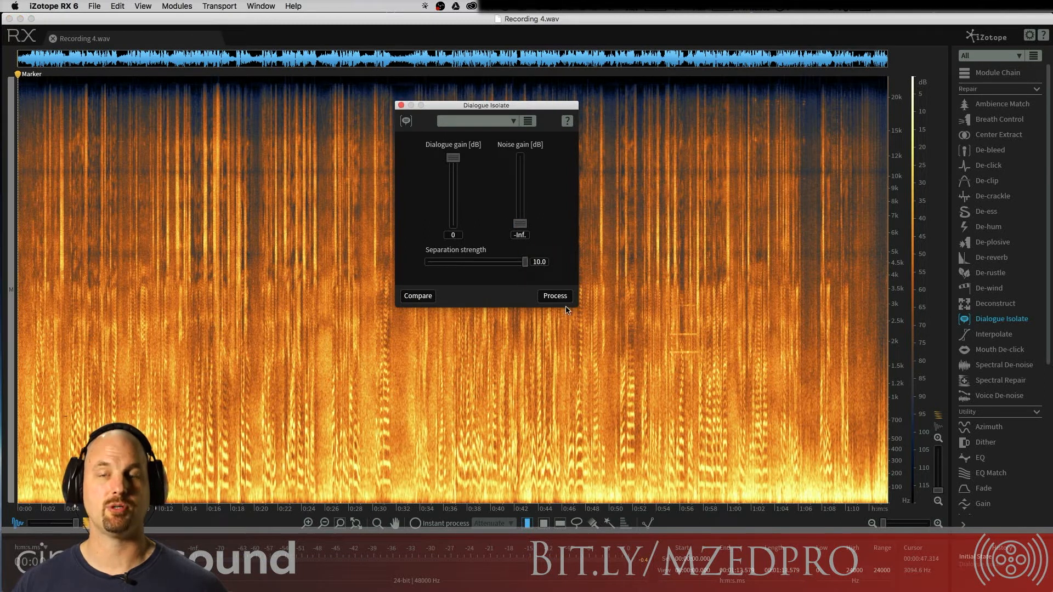
pyautogui.click(554, 296)
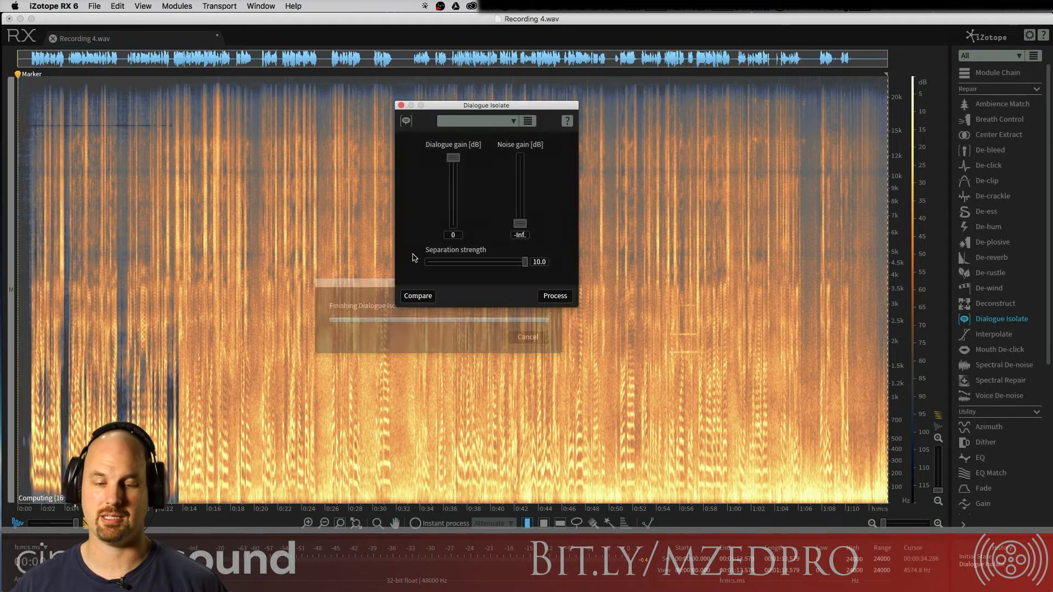
pyautogui.moveTo(475, 105); pyautogui.dragTo(793, 106)
pyautogui.click(718, 106)
# Step: Inspect the processed recording as a waveform, return to the spectrogram and play it from the start
pyautogui.click(392, 389)
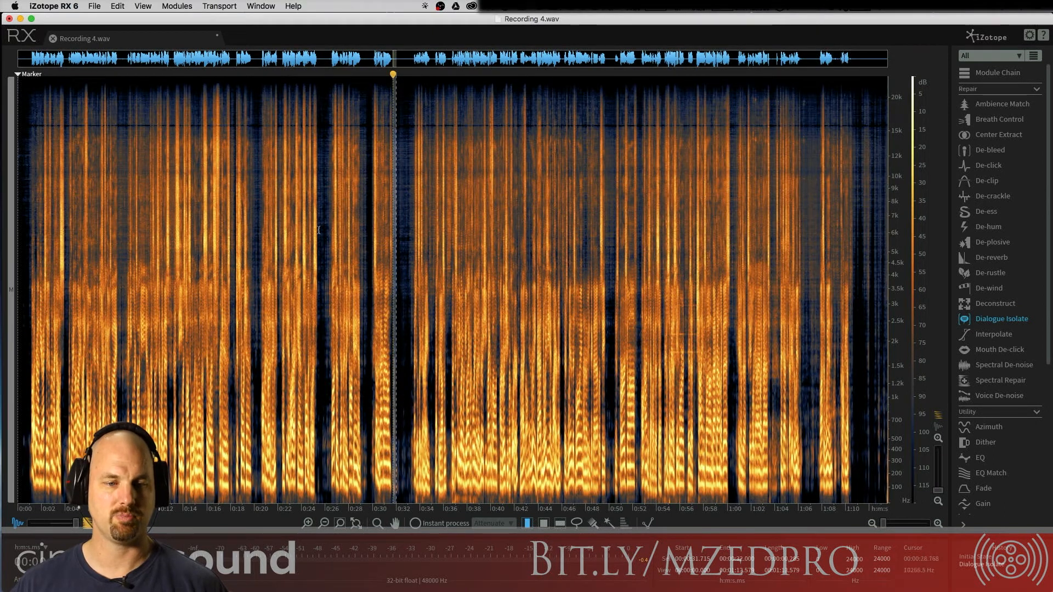
pyautogui.click(17, 527)
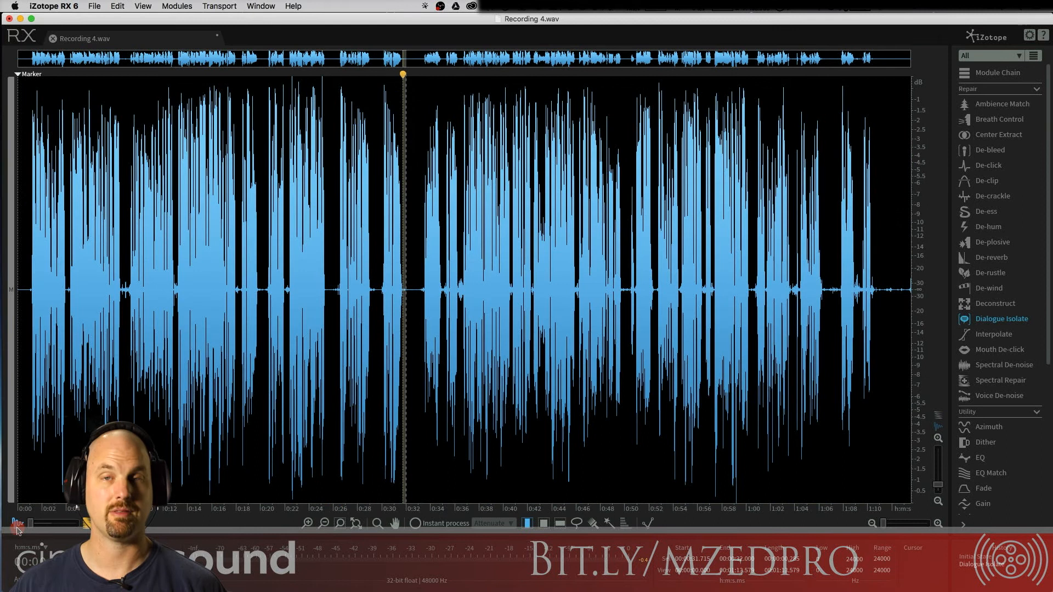
pyautogui.click(17, 524)
pyautogui.press('Home')
pyautogui.press('space')
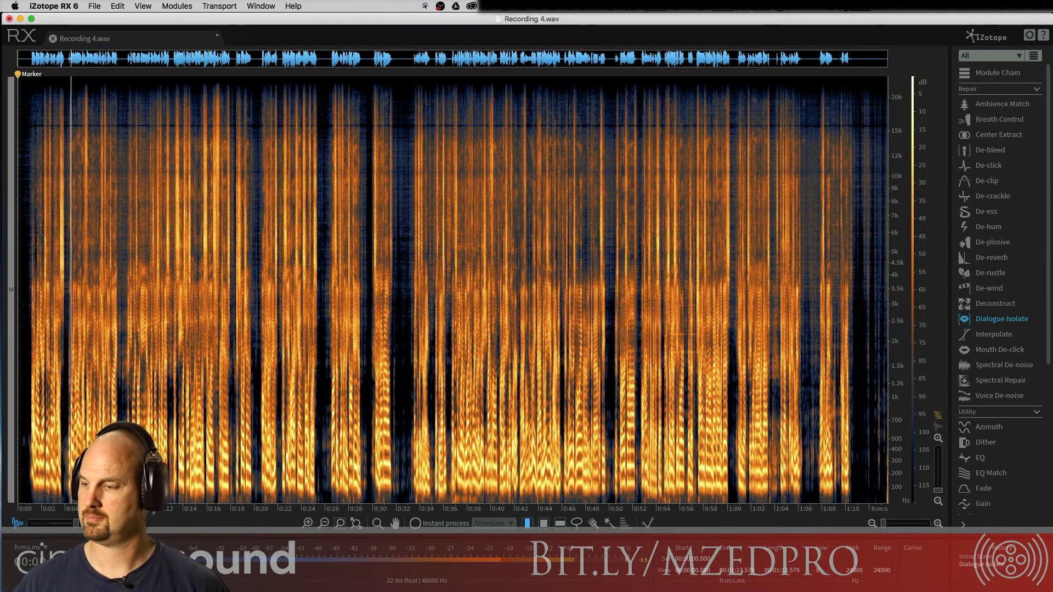
# Step: Show the Dialogue Isolate settings clear of the module list and play the processed recording from about 0:36
pyautogui.moveTo(1052, 154); pyautogui.dragTo(899, 128)
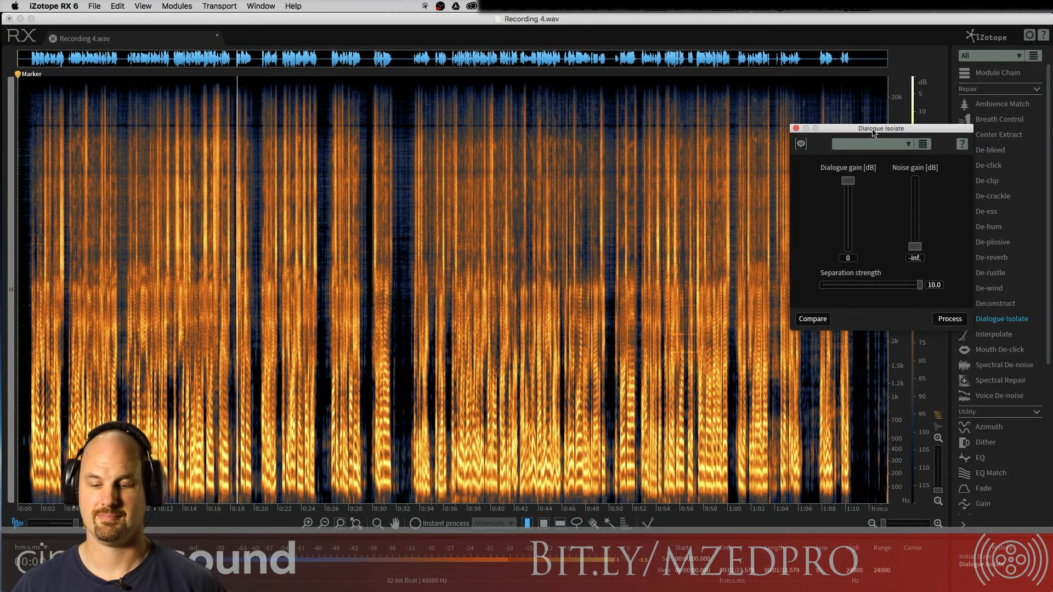
pyautogui.click(449, 351)
pyautogui.press('space')
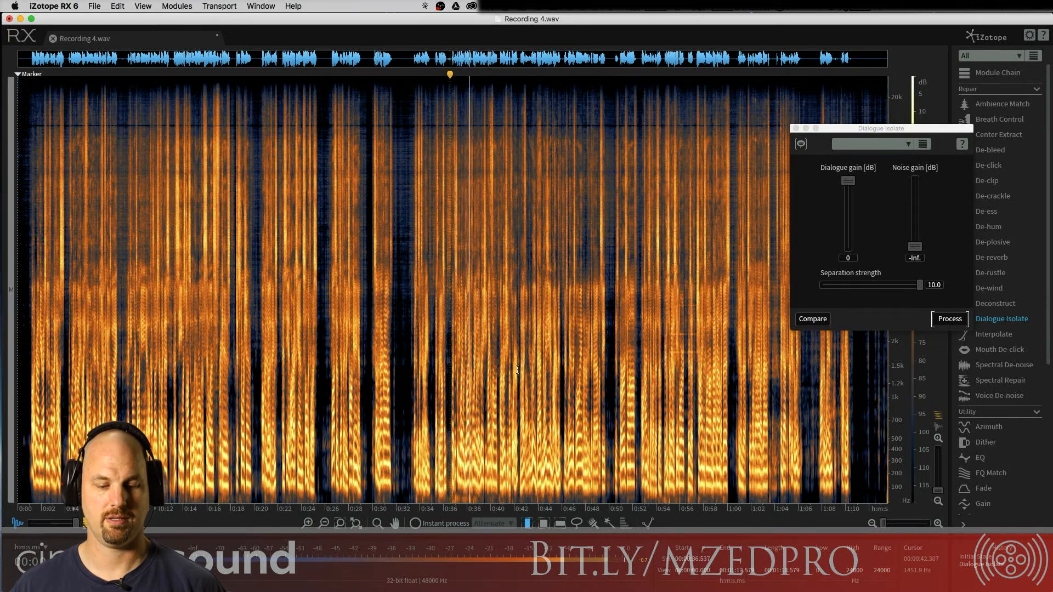
pyautogui.press('space')
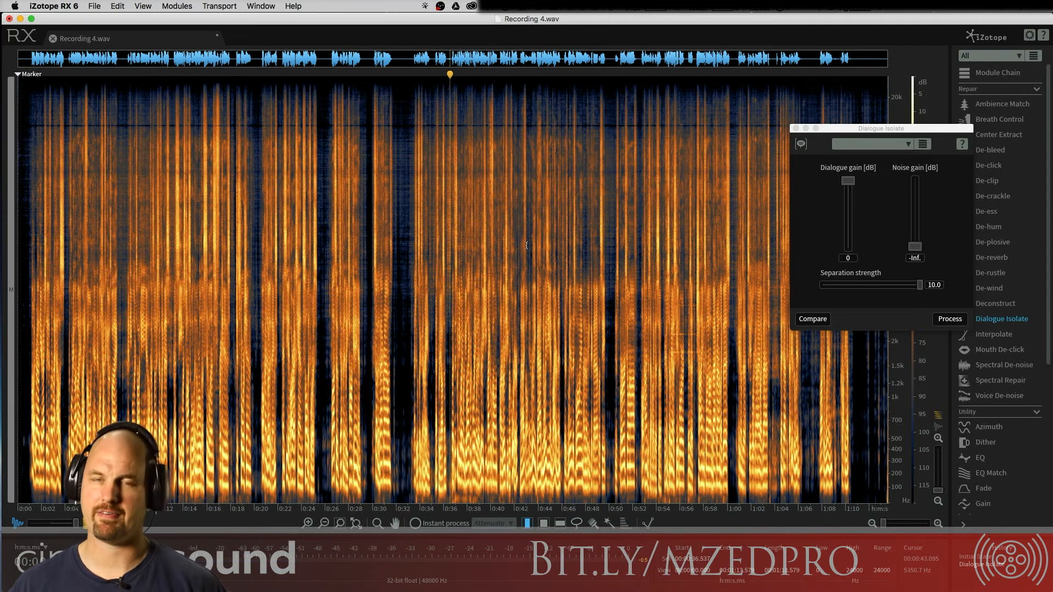
# Step: Undo the Dialogue Isolate pass made at separation strength 10.0, play the original from the start, and close the module
pyautogui.press('super+z')
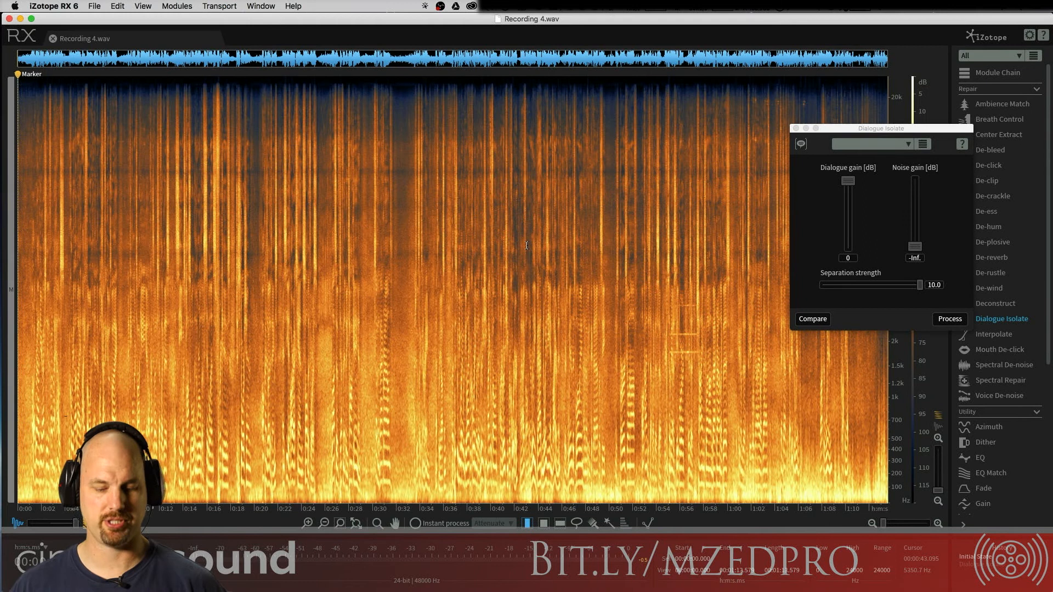
pyautogui.press('space')
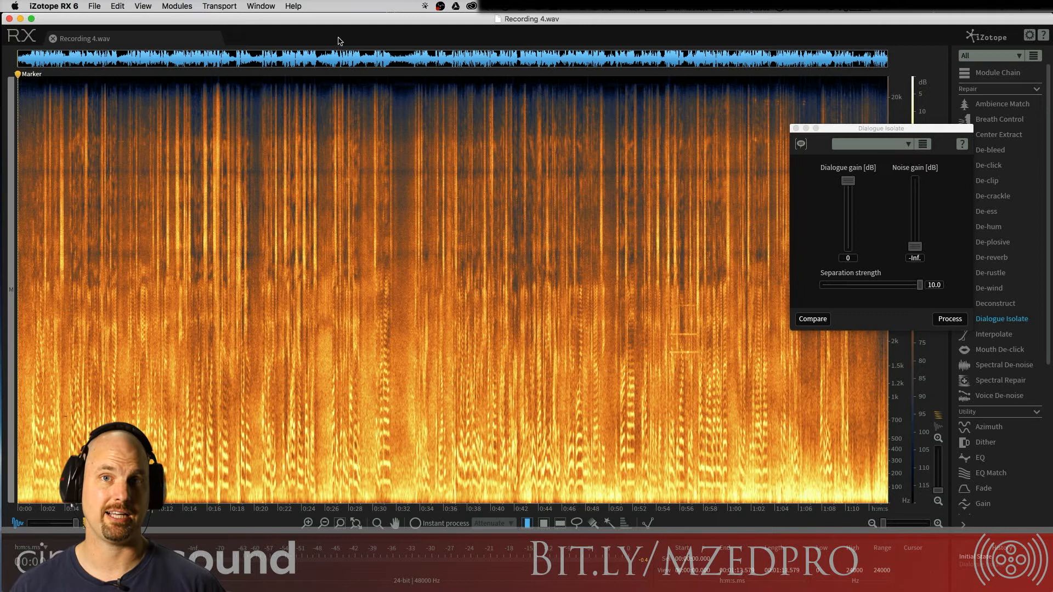
pyautogui.click(796, 129)
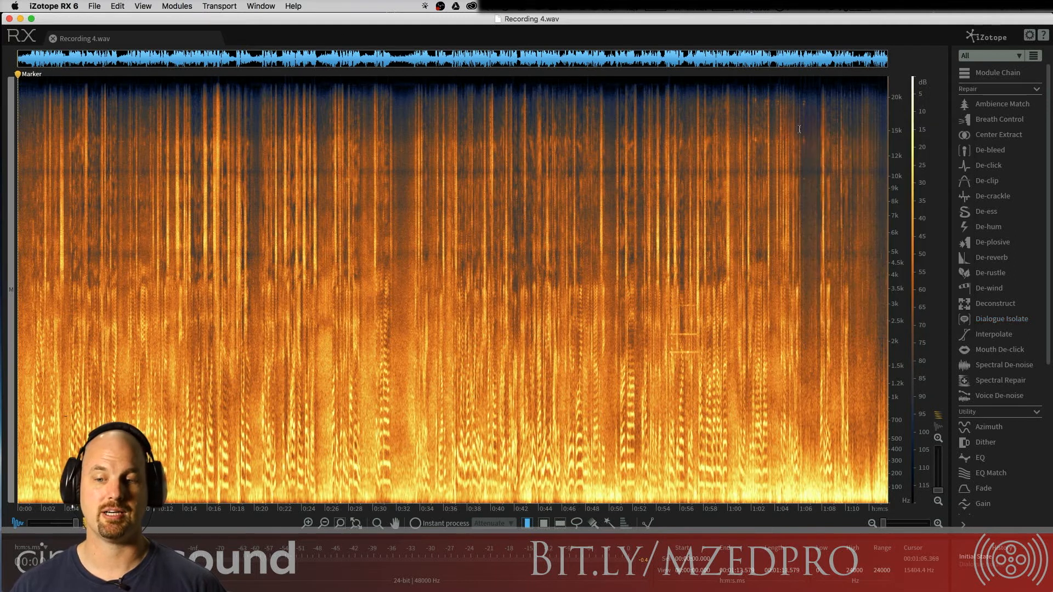